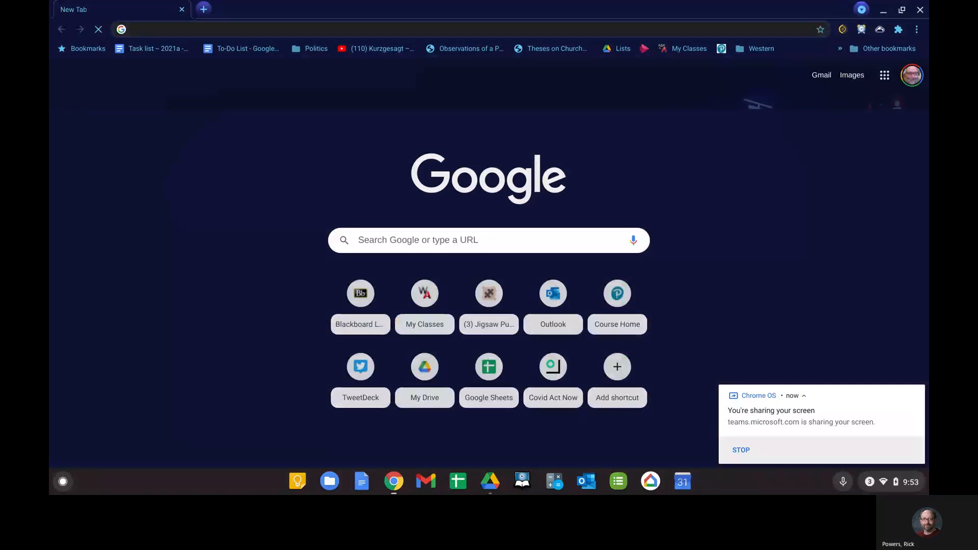
# Go to statcrunch.com and open StatCrunch with a blank, untitled data table
pyautogui.write('statcrunch.com')
pyautogui.press('Return')
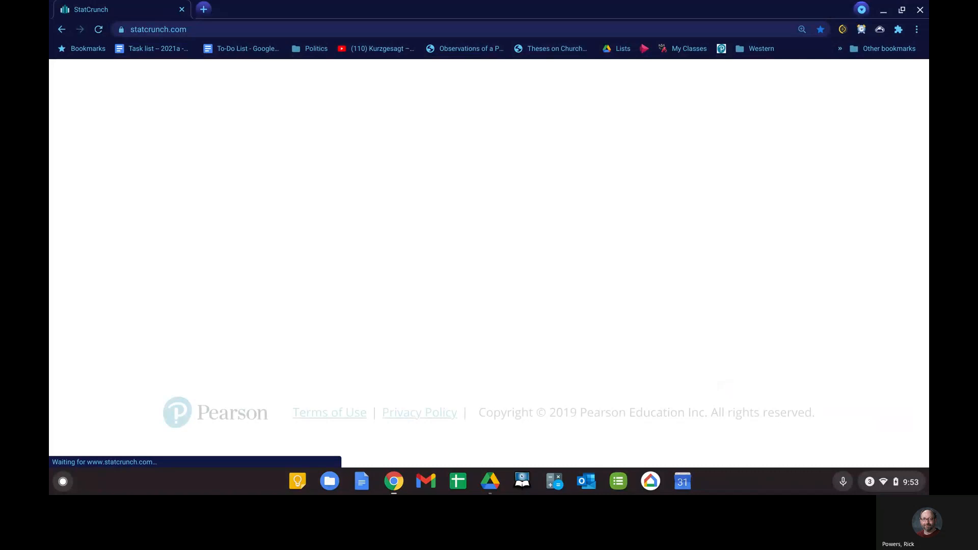
pyautogui.click(527, 286)
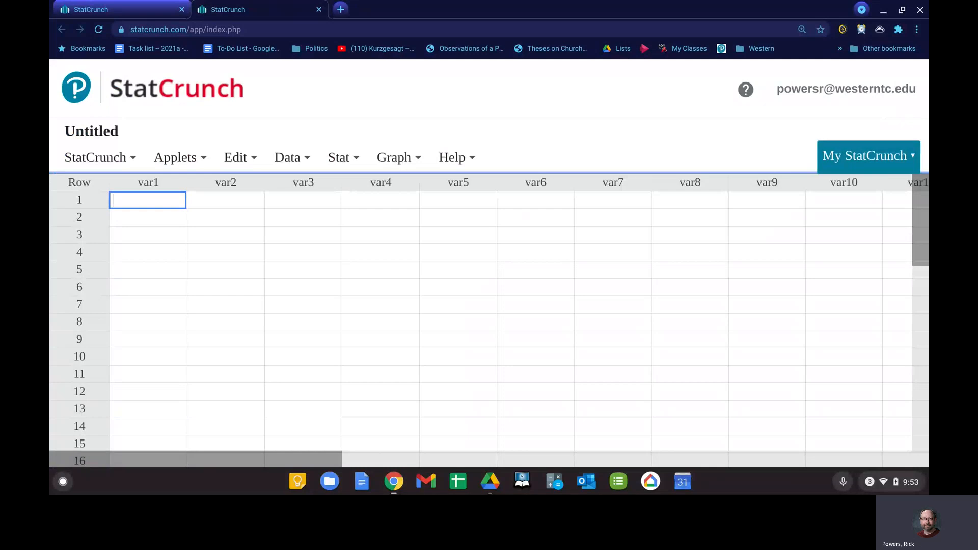
pyautogui.hotkey('ctrl', '0')
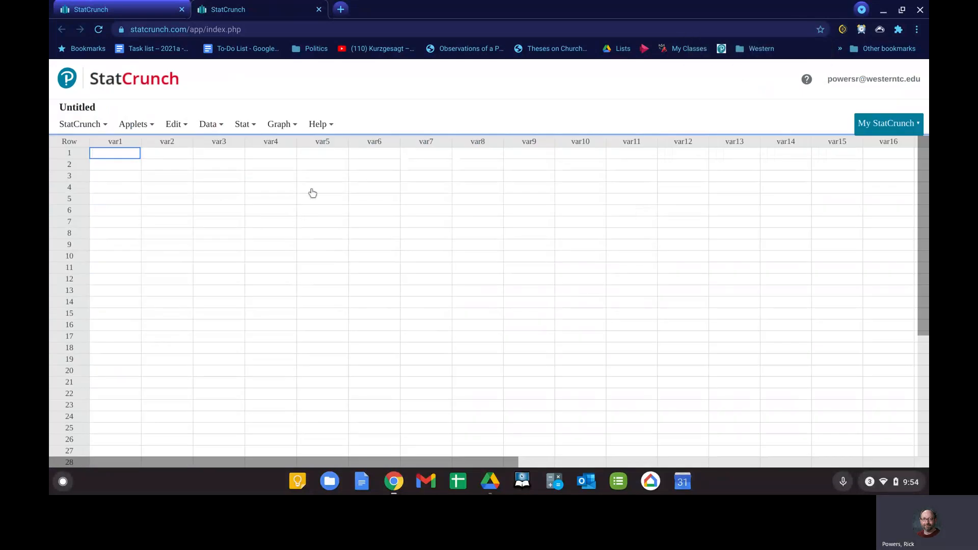
# Fill rows 1 to 16 of var1 with 4, 5, 6, 5, 7, 6, 8, 7, 8, 9, 8, 4, 5, 6, 3, 4
pyautogui.write('4 5 6 5 7 6 8 7 8 9')
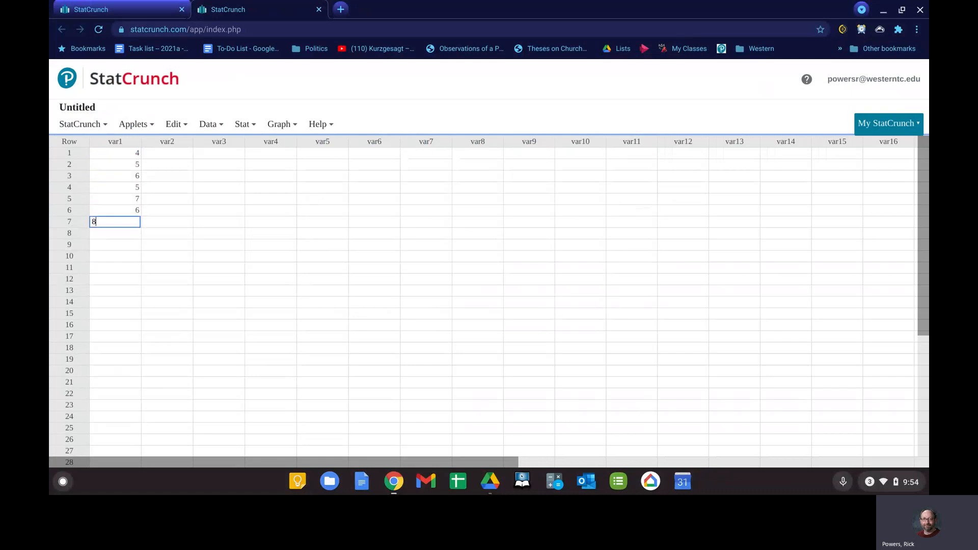
pyautogui.press('Return')
pyautogui.write('8')
pyautogui.press('Return')
pyautogui.write('4')
pyautogui.press('Return')
pyautogui.write('5')
pyautogui.press('Return')
pyautogui.write('6')
pyautogui.press('Return')
pyautogui.write('3')
pyautogui.press('Return')
pyautogui.write('4')
pyautogui.press('Return')
# Complete the var1 data with 10 in row 17 and 15 in row 18
pyautogui.write('54')
pyautogui.press('Return')
pyautogui.press('Up')
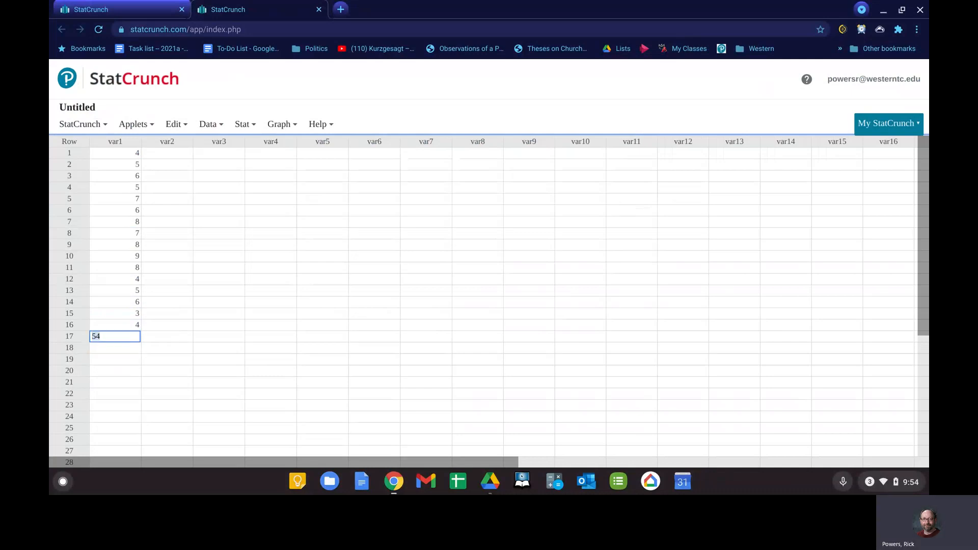
pyautogui.write('10')
pyautogui.press('Return')
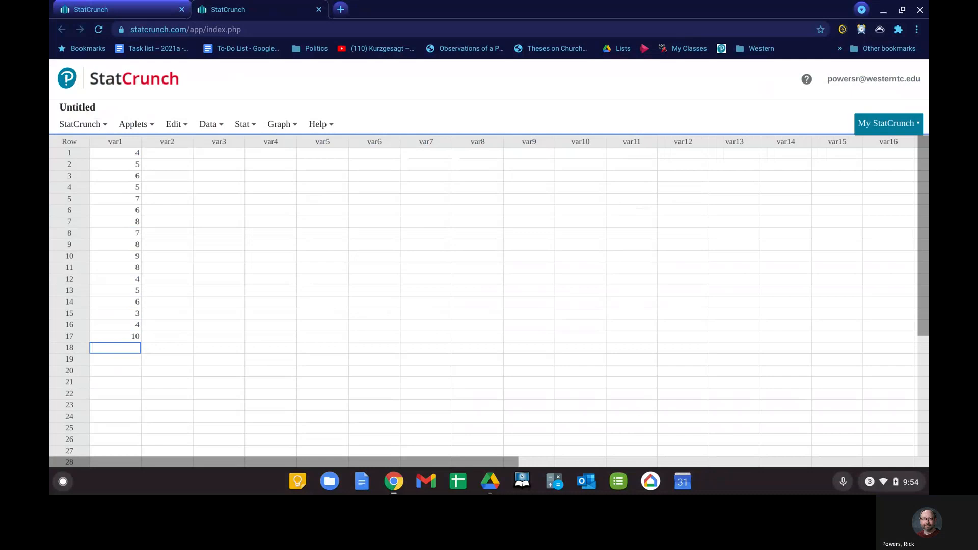
pyautogui.write('15')
pyautogui.press('Return')
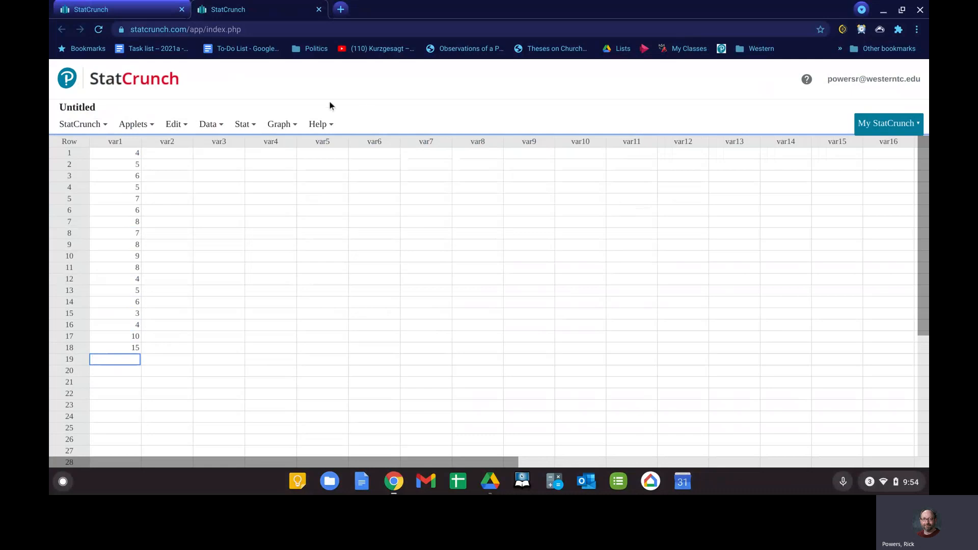
# Create a frequency histogram of var1 with the default bin settings
pyautogui.click(287, 124)
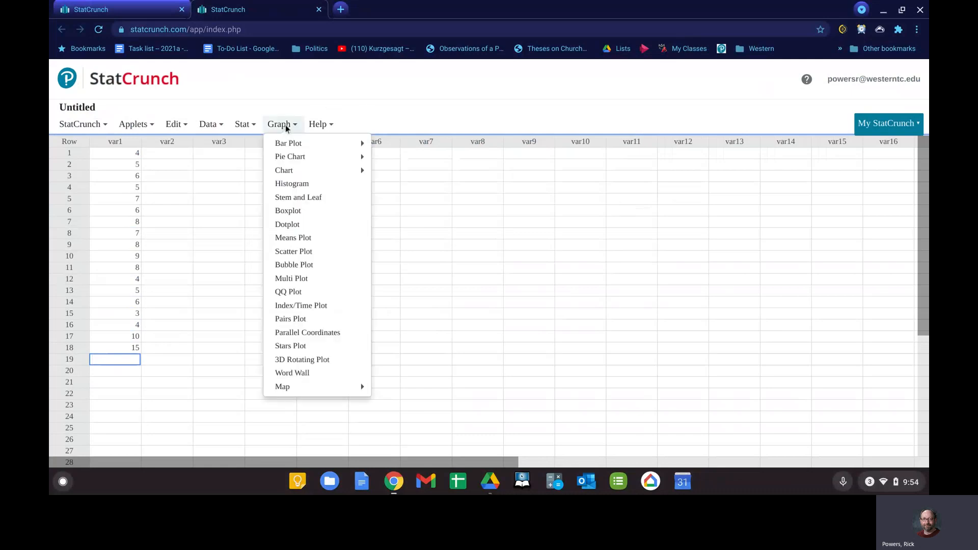
pyautogui.click(298, 187)
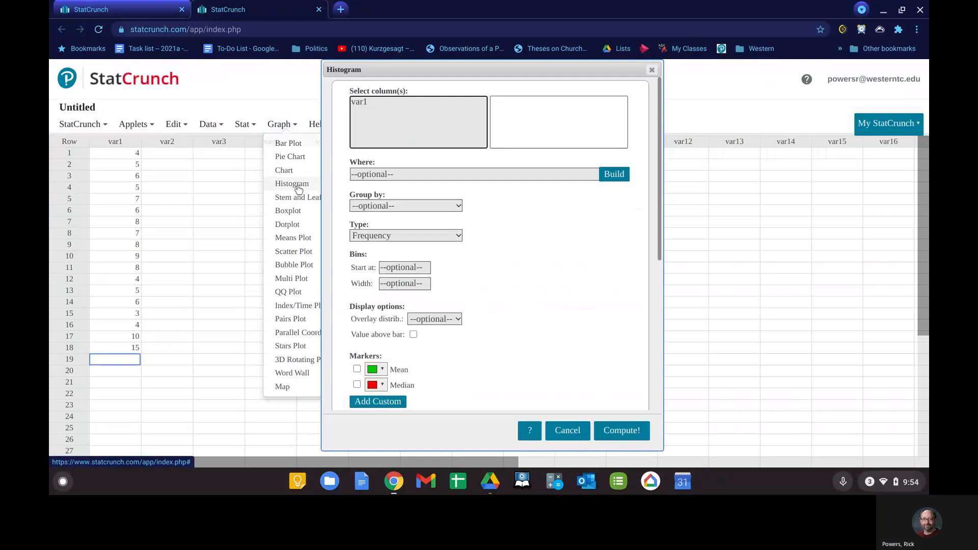
pyautogui.click(366, 102)
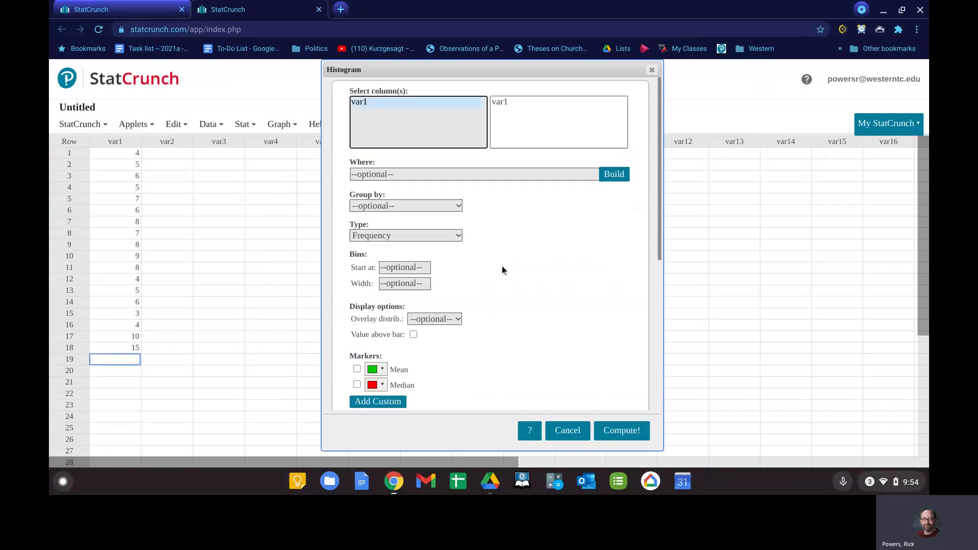
pyautogui.click(630, 437)
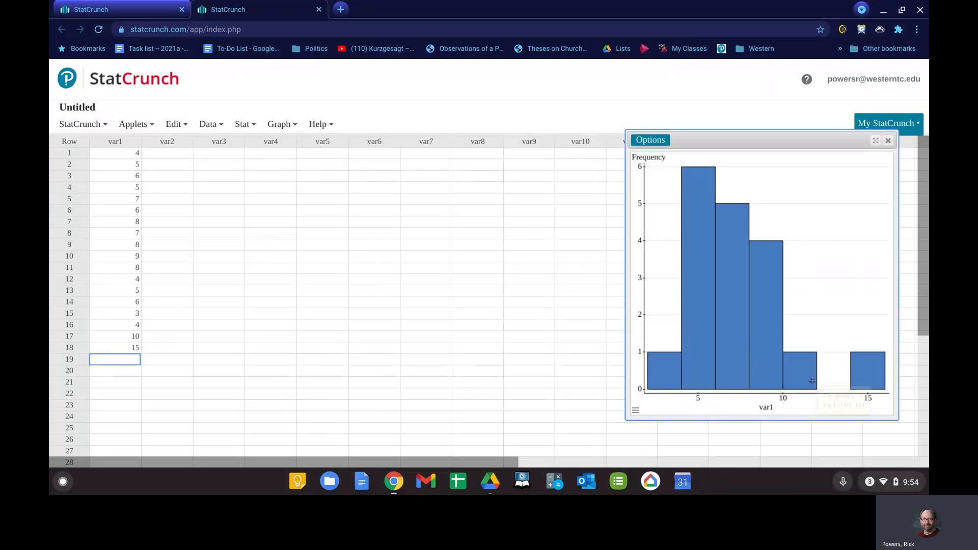
# Examine the class limits and frequencies of the histogram's first, second and last bars
pyautogui.moveTo(812, 381)
pyautogui.moveTo(665, 373)
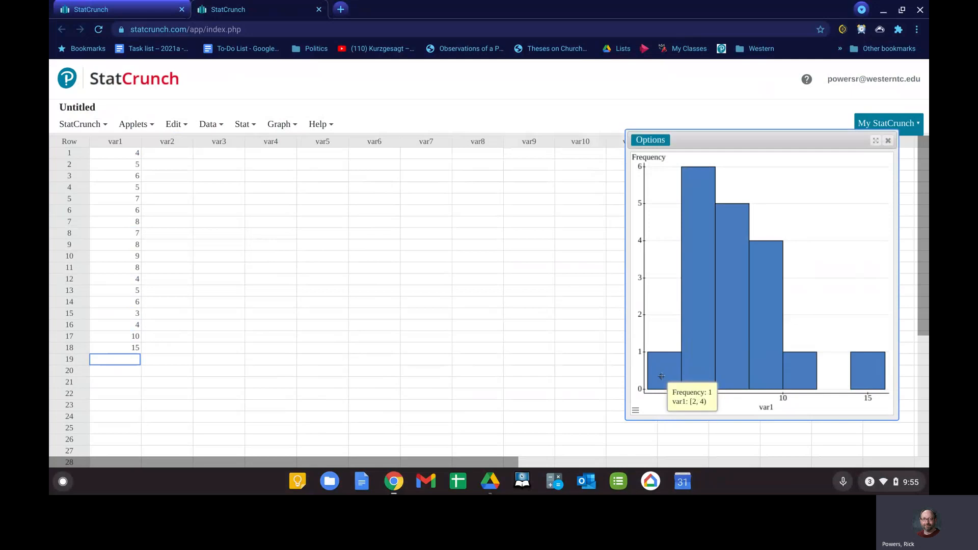
pyautogui.moveTo(703, 361)
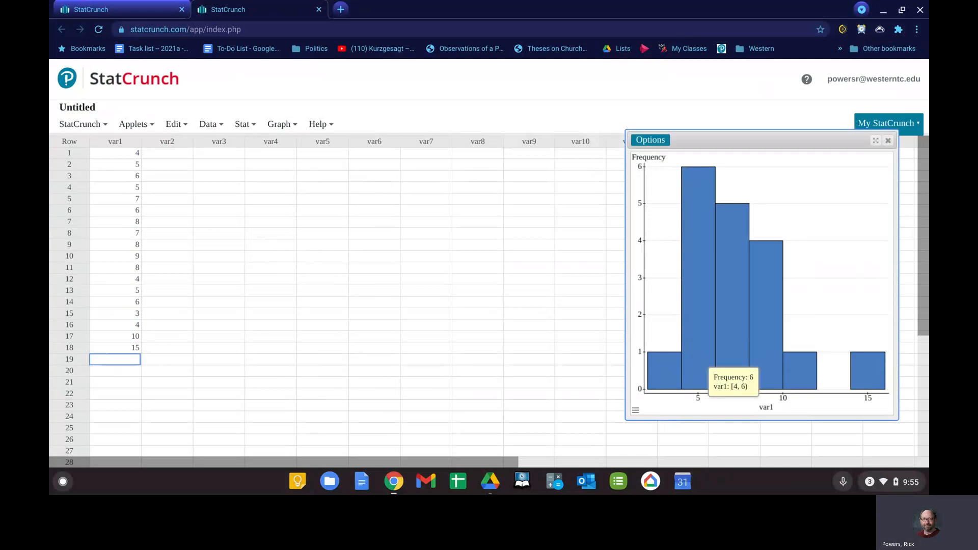
pyautogui.scroll(5, 785, 410)
pyautogui.scroll(4, 568, 254)
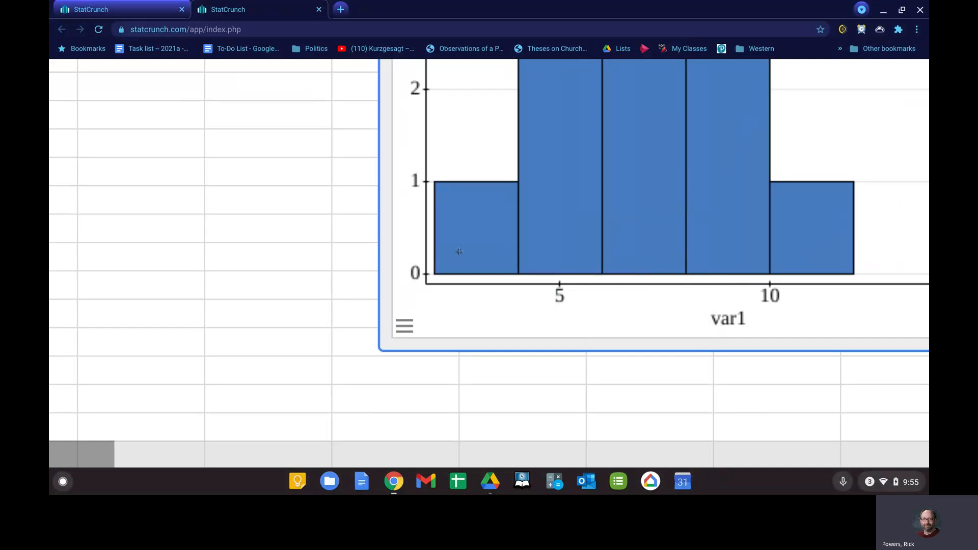
pyautogui.moveTo(479, 263)
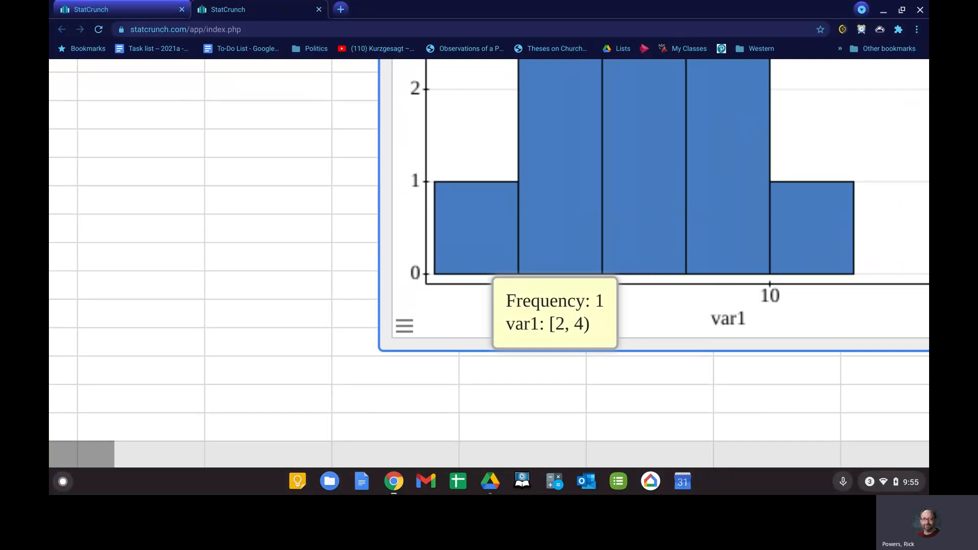
pyautogui.scroll(-3, 480, 262)
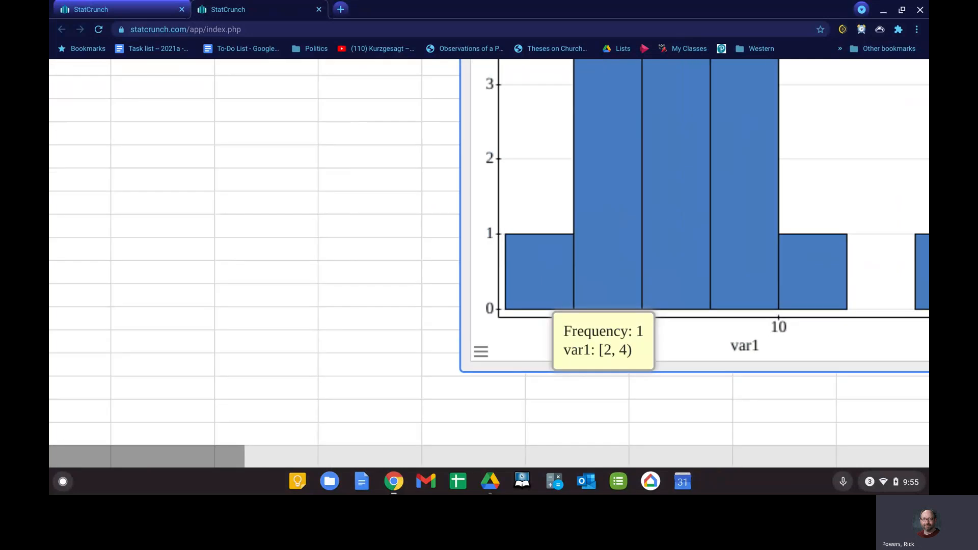
pyautogui.scroll(-5, 479, 262)
pyautogui.moveTo(707, 204)
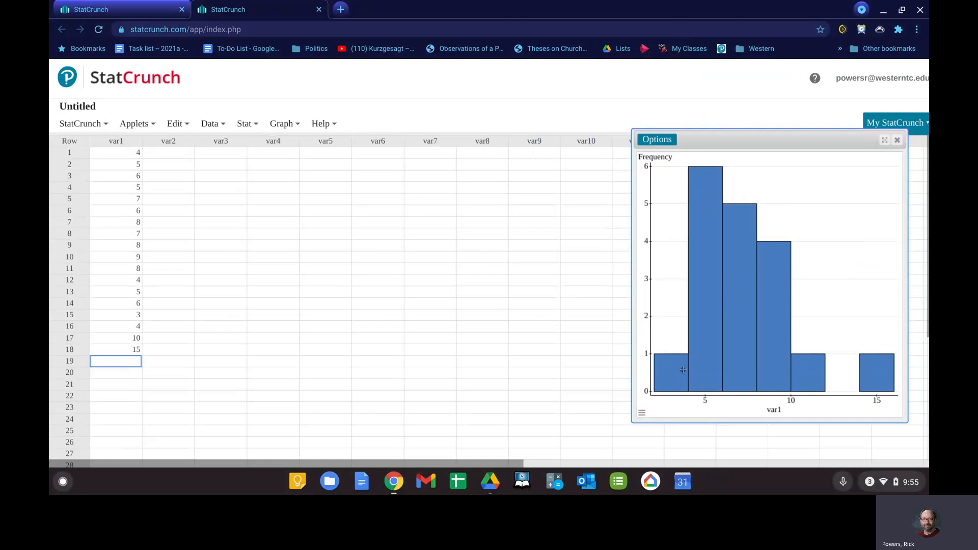
pyautogui.moveTo(873, 371)
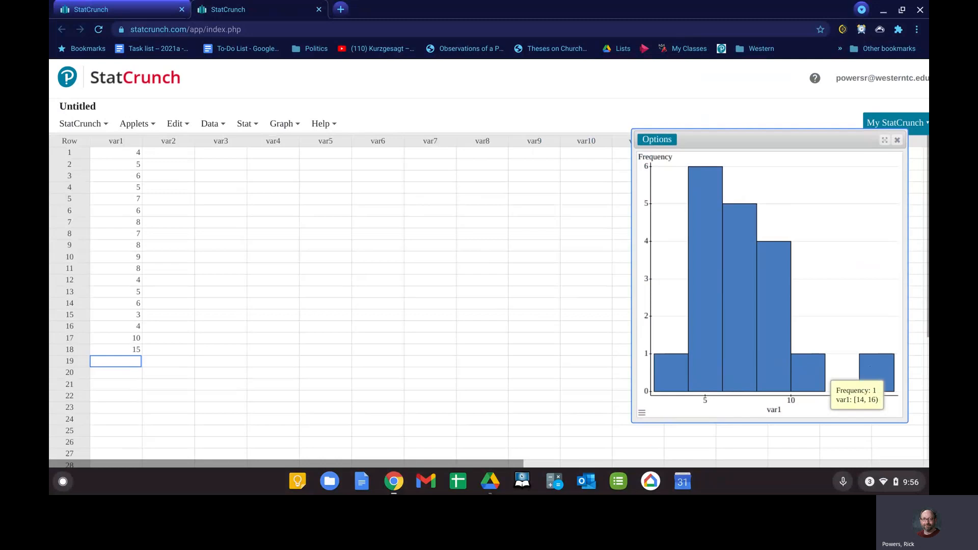
pyautogui.moveTo(668, 372)
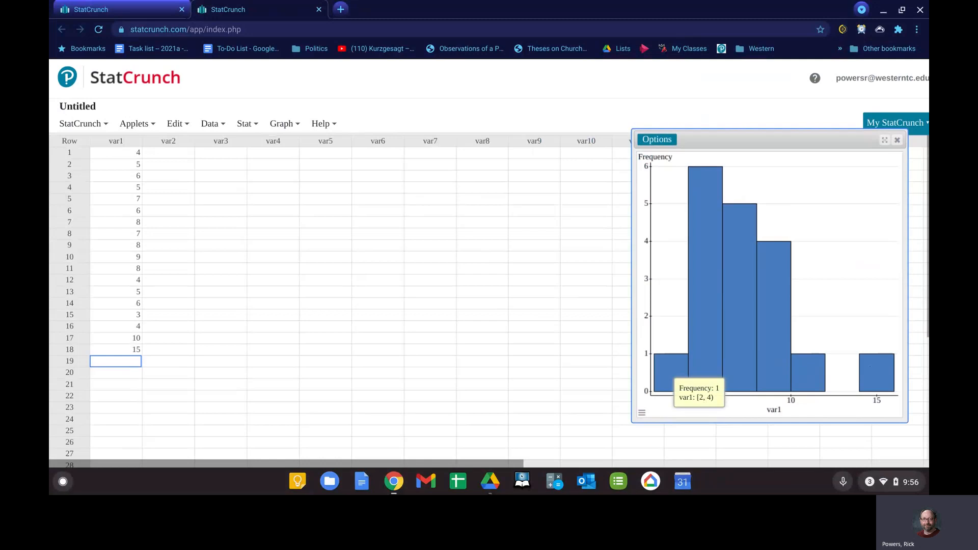
# Edit the histogram so its bins start at 2 with a width of 2.1, and recompute it
pyautogui.click(658, 143)
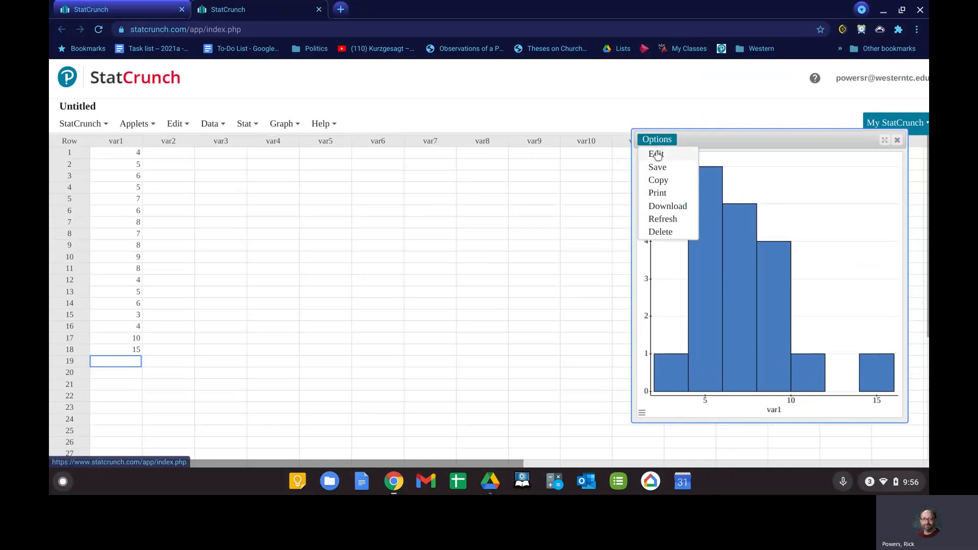
pyautogui.click(657, 154)
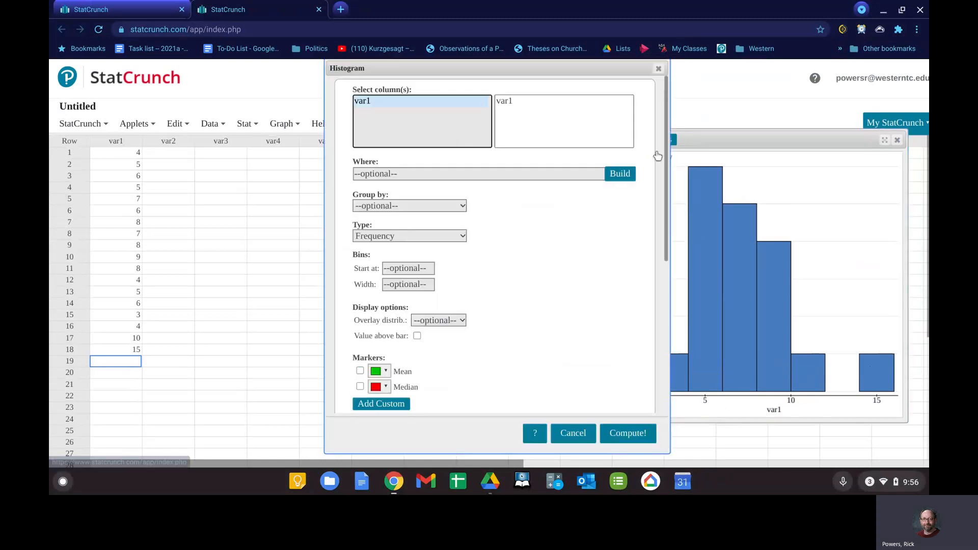
pyautogui.click(418, 268)
pyautogui.write('2')
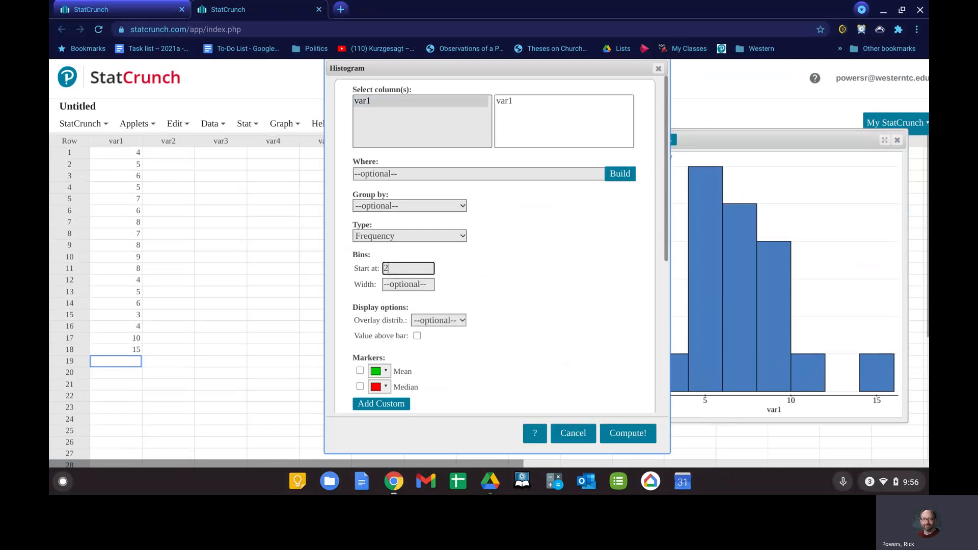
pyautogui.press('Tab')
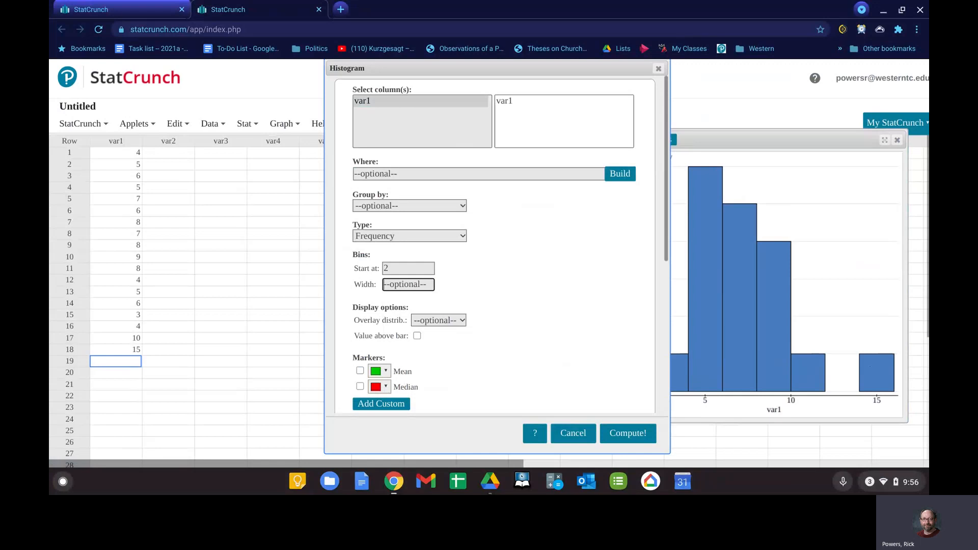
pyautogui.write('2.1')
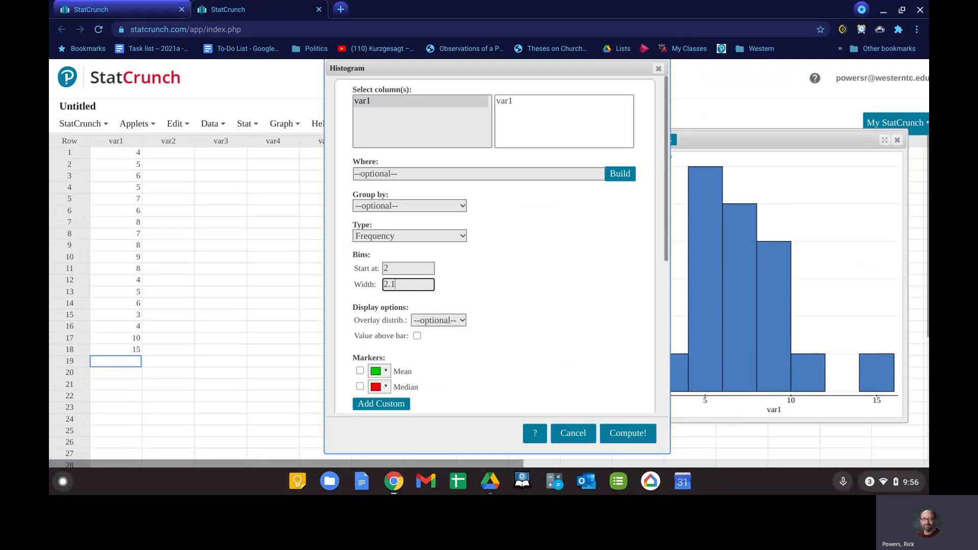
pyautogui.click(630, 434)
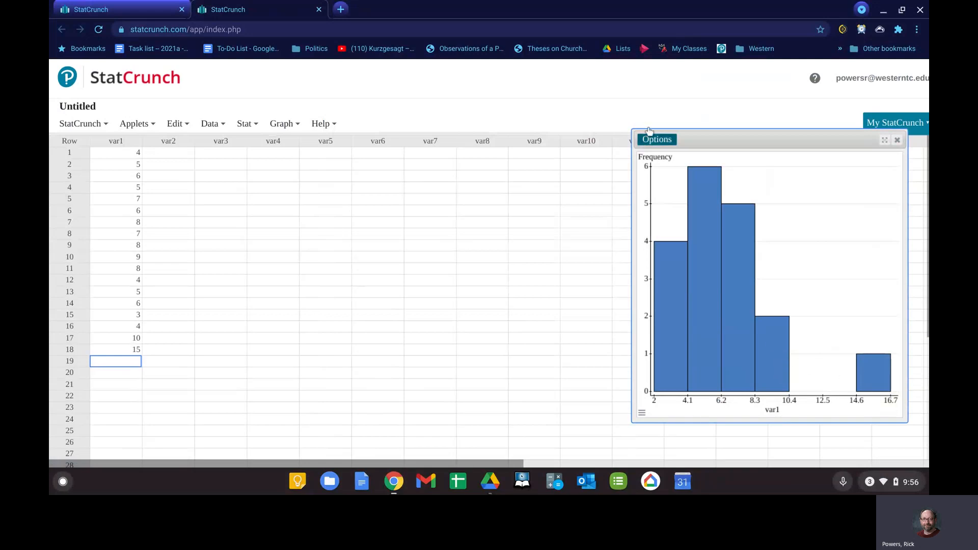
# Change the histogram's bin width to 2.2, recompute it and check the last bar
pyautogui.click(661, 144)
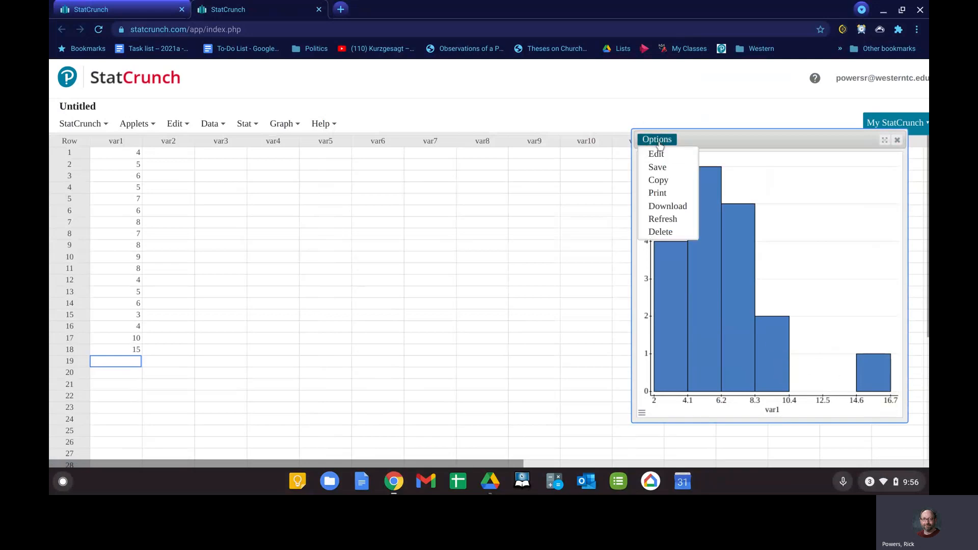
pyautogui.click(656, 152)
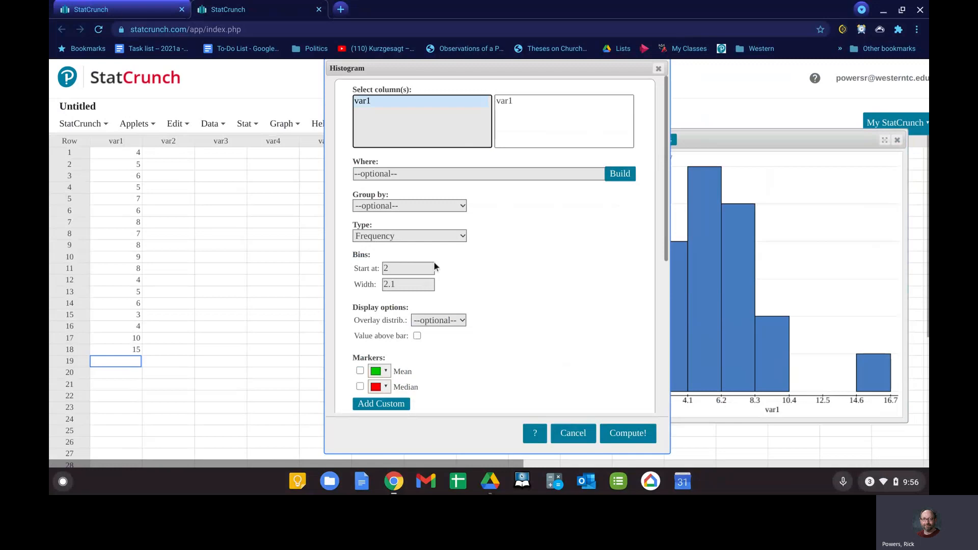
pyautogui.click(402, 284)
pyautogui.press('BackSpace')
pyautogui.write('2')
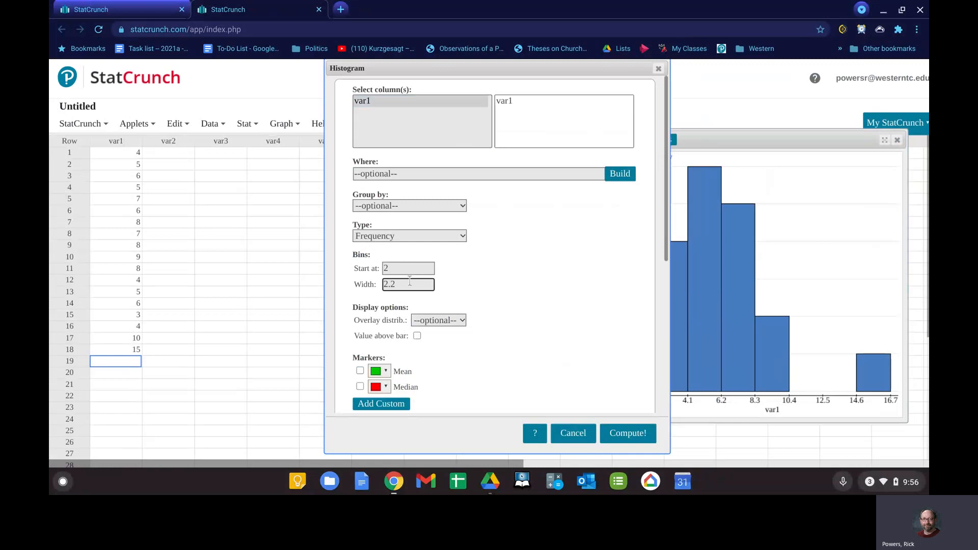
pyautogui.click(618, 435)
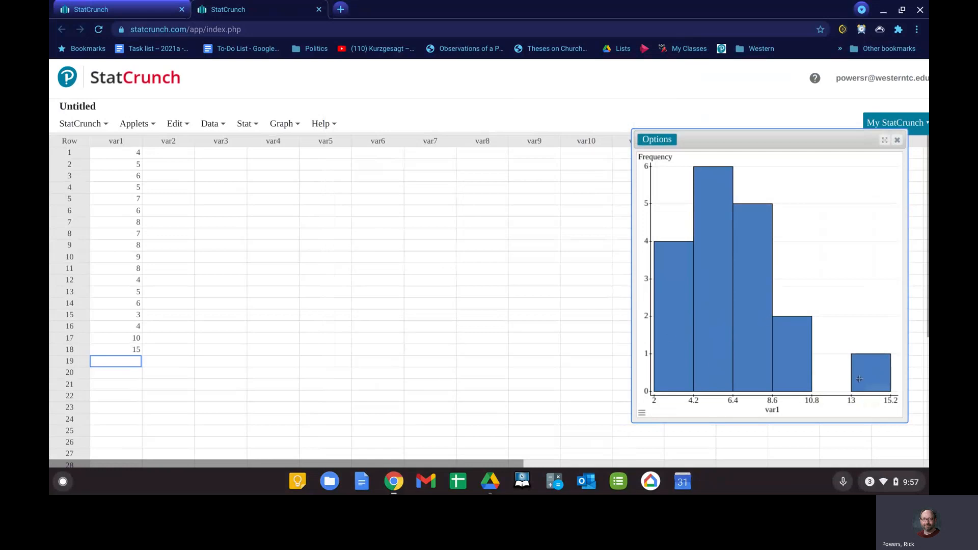
pyautogui.moveTo(859, 379)
# Compute only the Range summary statistic for the var1 column and move the result window clear of the histogram
pyautogui.click(246, 125)
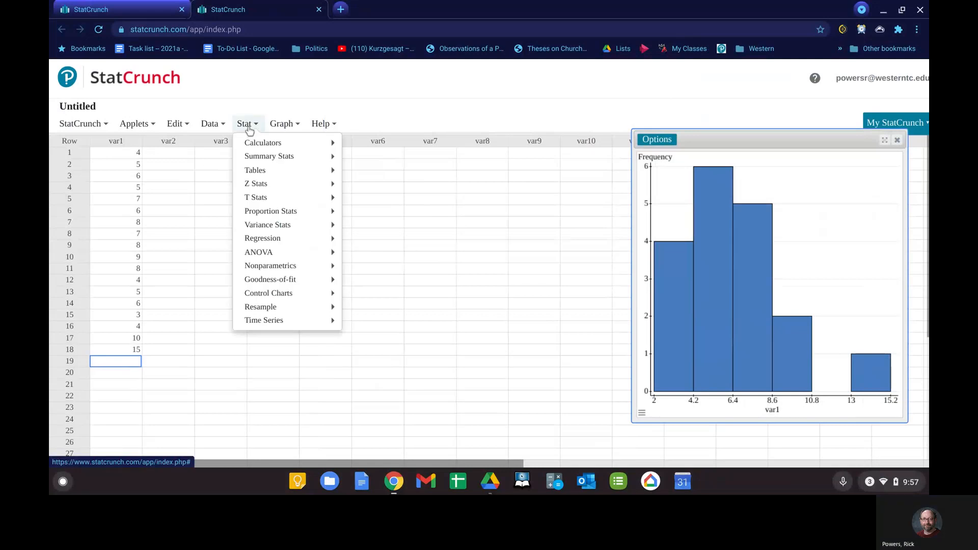
pyautogui.moveTo(264, 158)
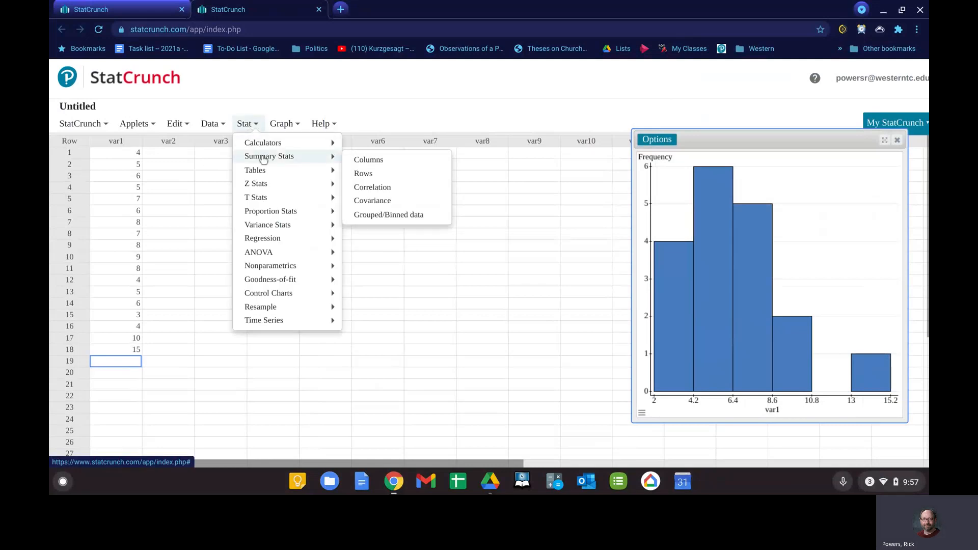
pyautogui.click(390, 161)
pyautogui.click(365, 112)
pyautogui.scroll(-3, 430, 285)
pyautogui.click(376, 258)
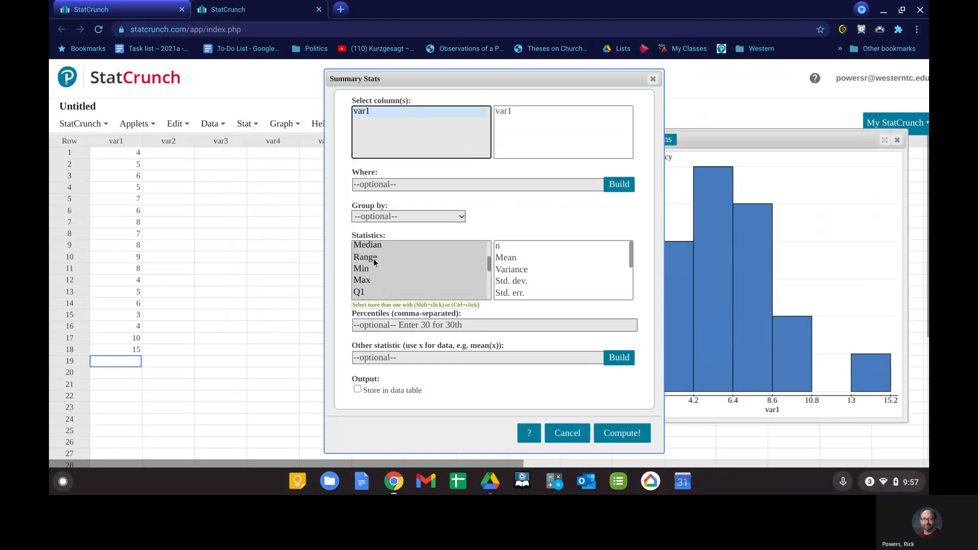
pyautogui.click(612, 436)
pyautogui.moveTo(769, 237)
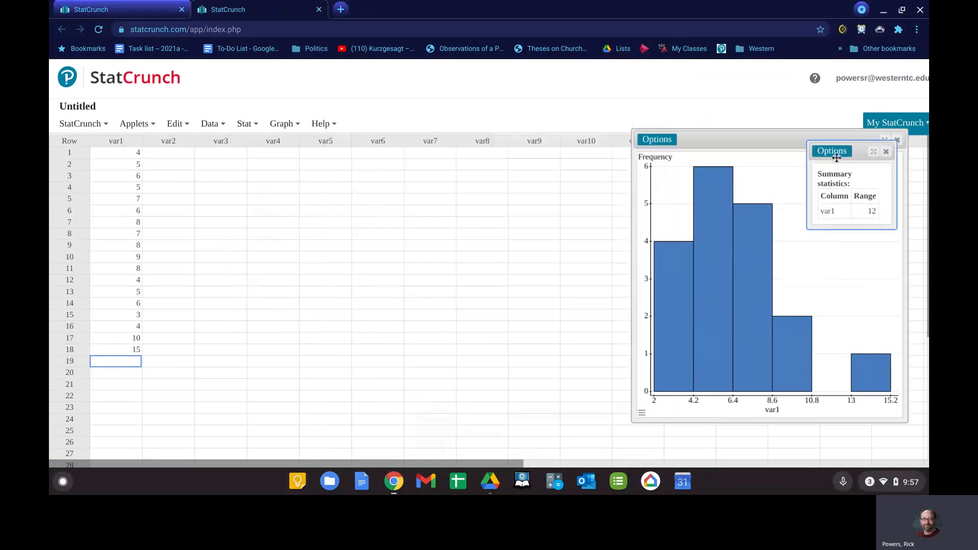
pyautogui.moveTo(858, 152); pyautogui.dragTo(501, 189)
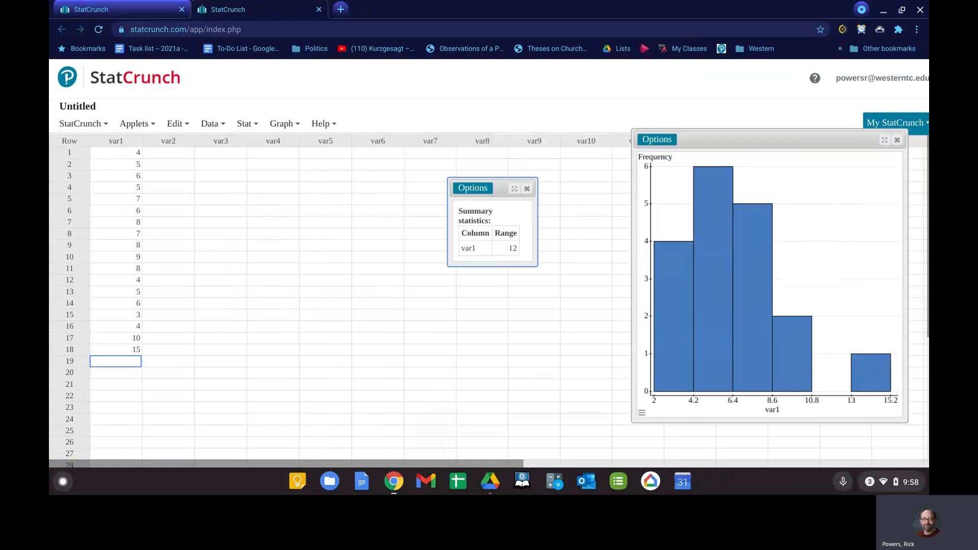
# Edit the histogram so its bins start at 3 with a width of 1.2, recompute it and check the last bar's class limits
pyautogui.click(653, 144)
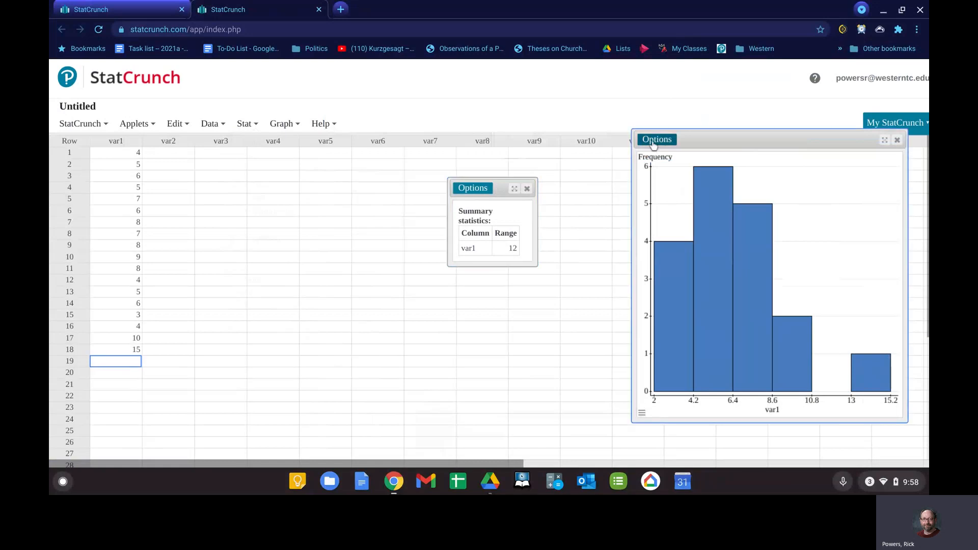
pyautogui.click(654, 142)
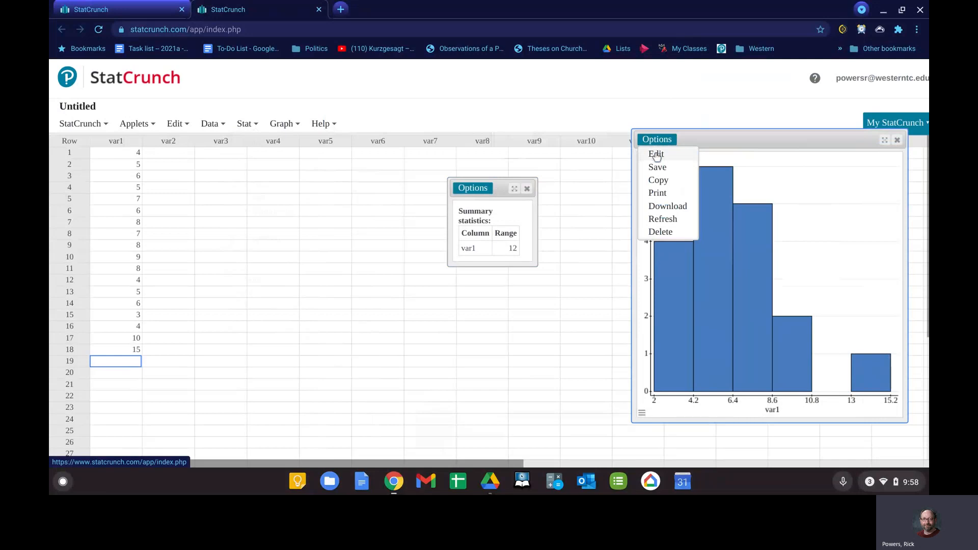
pyautogui.click(657, 156)
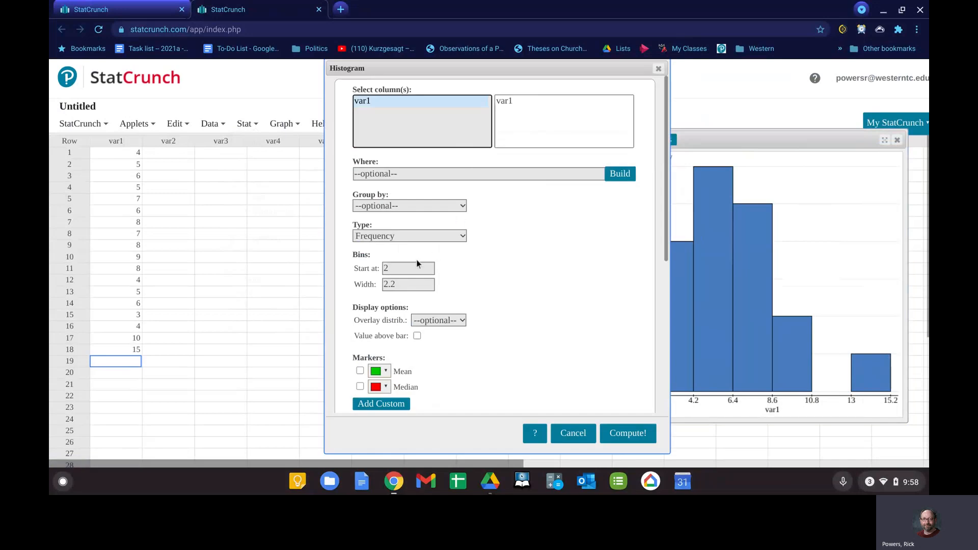
pyautogui.click(385, 269)
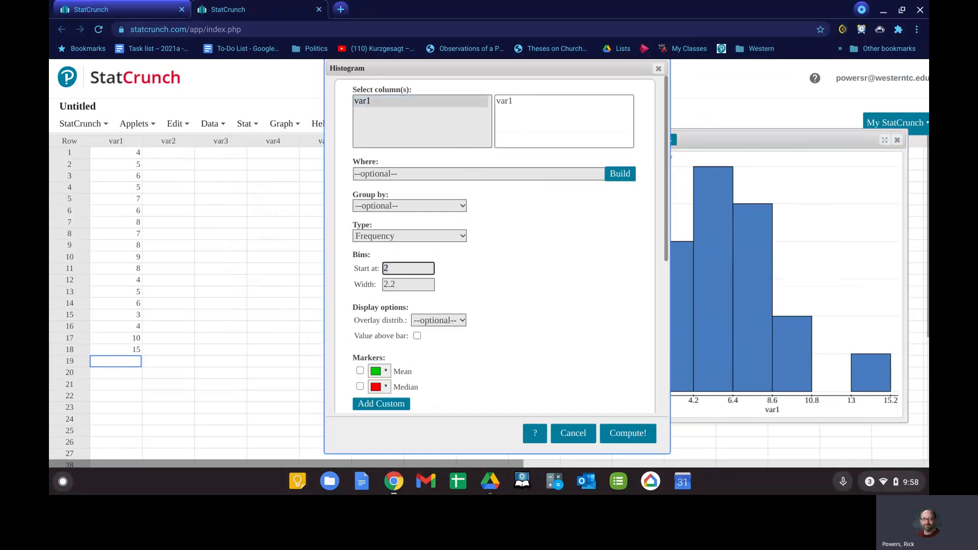
pyautogui.press('Delete')
pyautogui.write('3')
pyautogui.press('Tab')
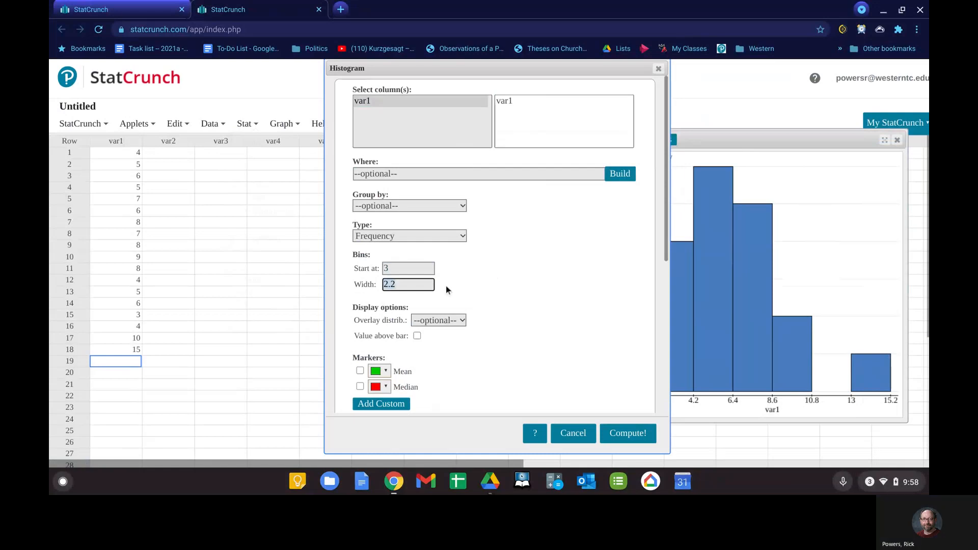
pyautogui.write('1.2')
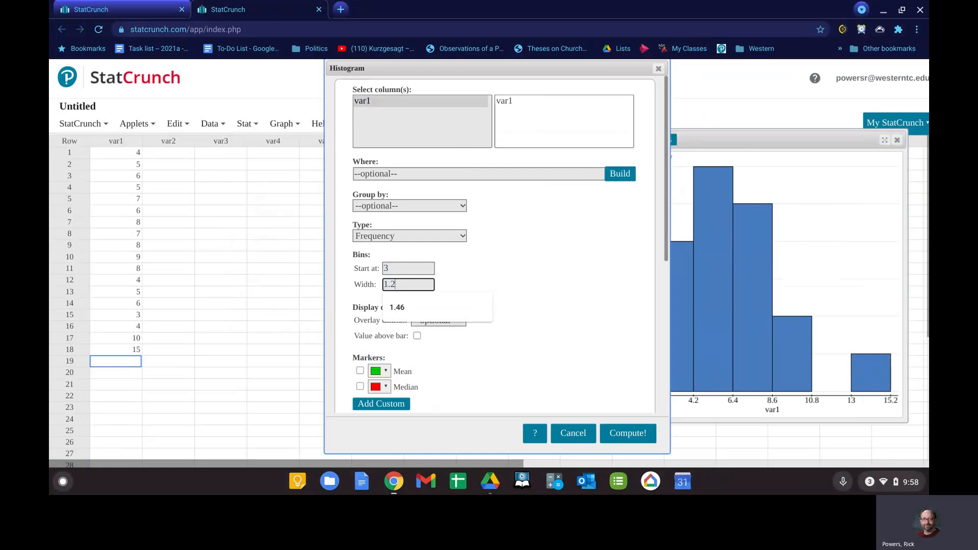
pyautogui.click(628, 432)
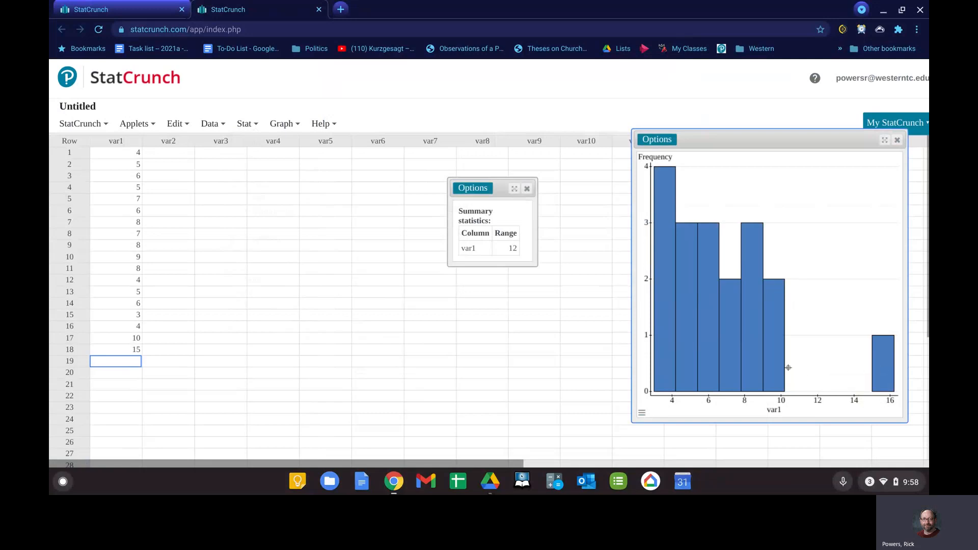
pyautogui.moveTo(776, 368)
pyautogui.moveTo(882, 386)
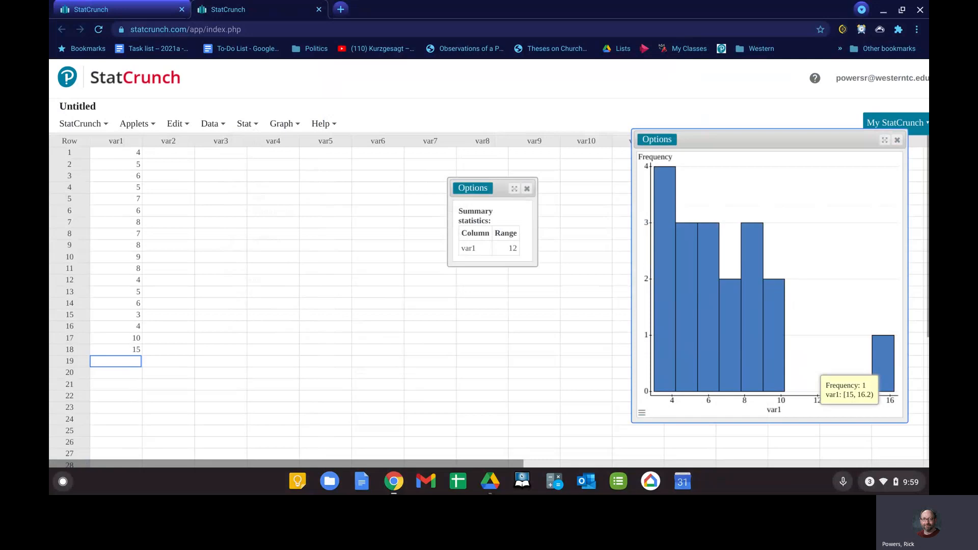
# Change the histogram's bin width to 1.3 and recompute it
pyautogui.click(659, 147)
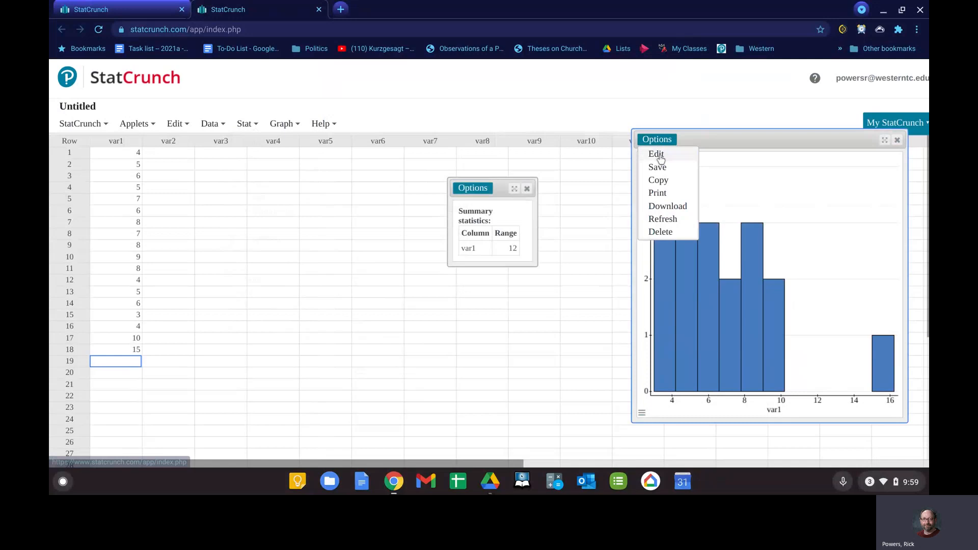
pyautogui.click(657, 154)
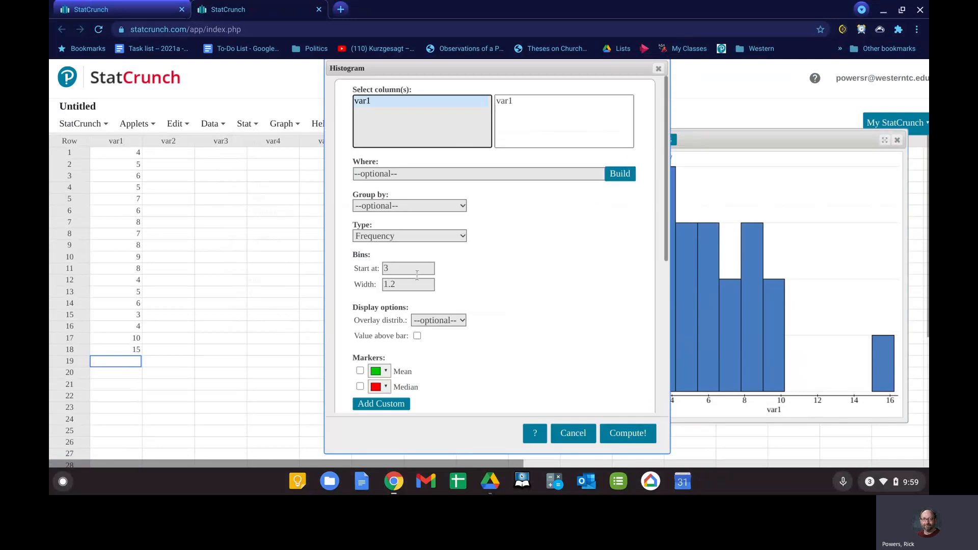
pyautogui.click(398, 284)
pyautogui.press('BackSpace')
pyautogui.write('3')
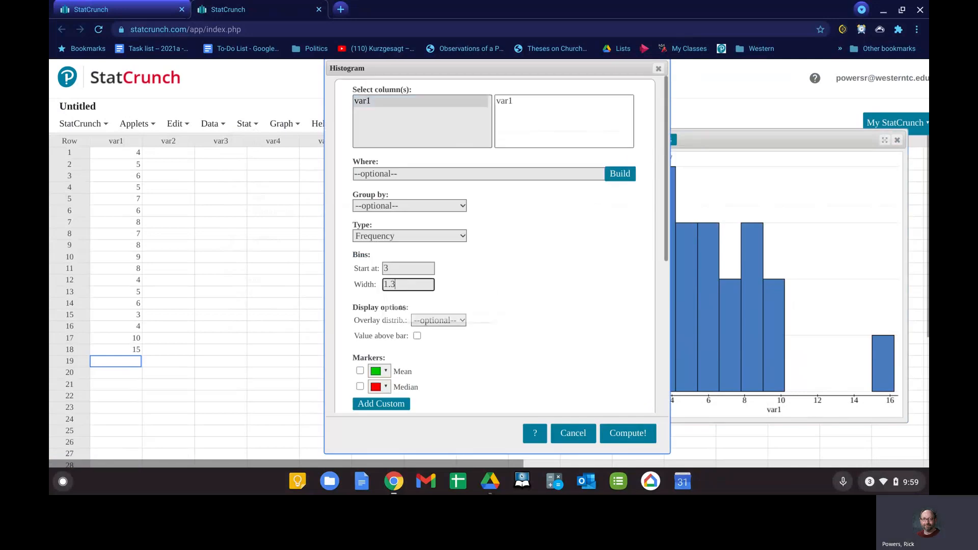
pyautogui.click(629, 432)
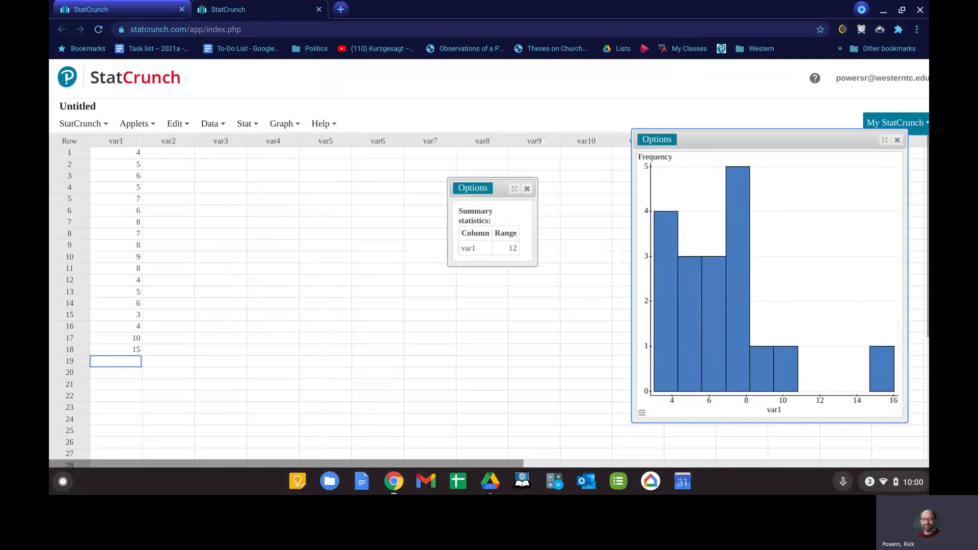
pyautogui.hotkey('alt', 'Tab')
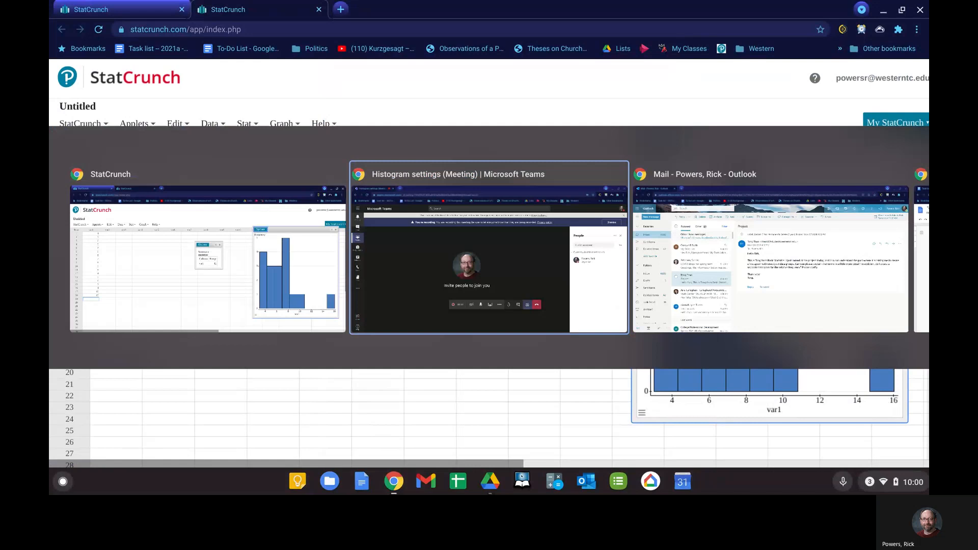